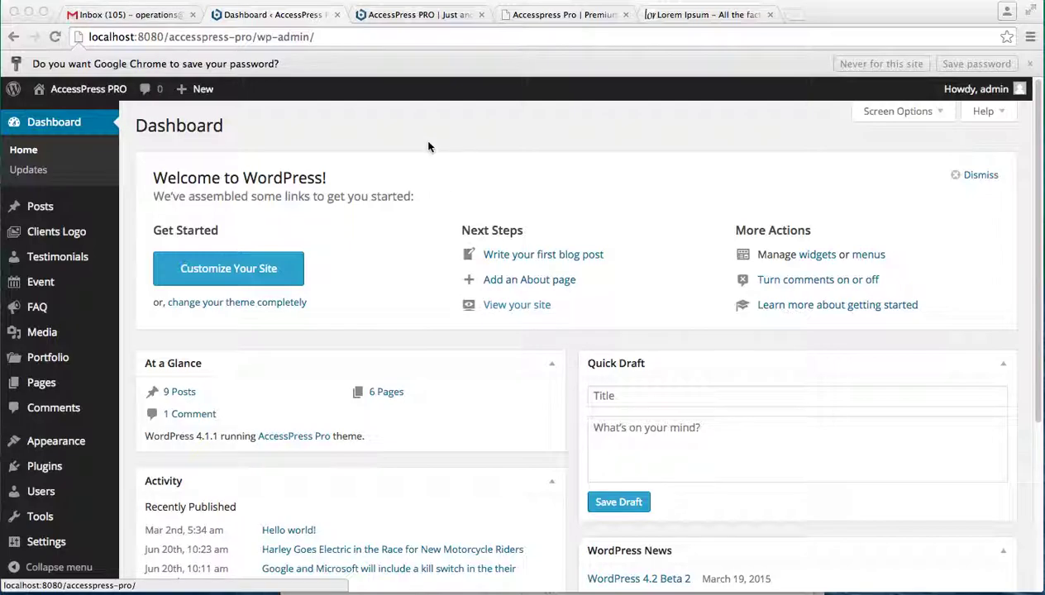
View the front page of the AccessPress PRO site as it looks to a logged-in administrator.
left_click(411, 15)
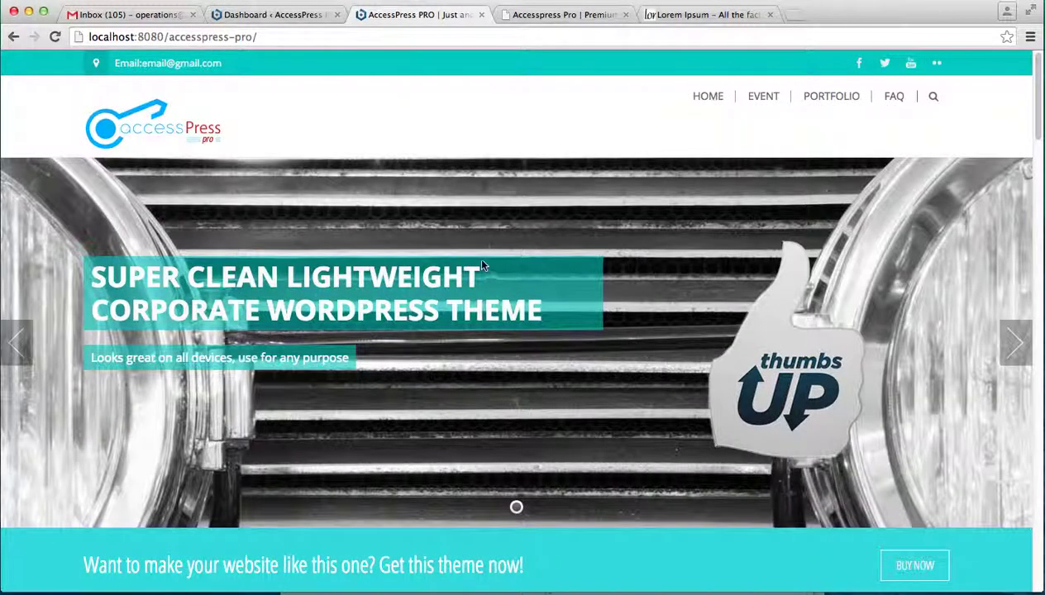
scroll(480, 248, "down", 1)
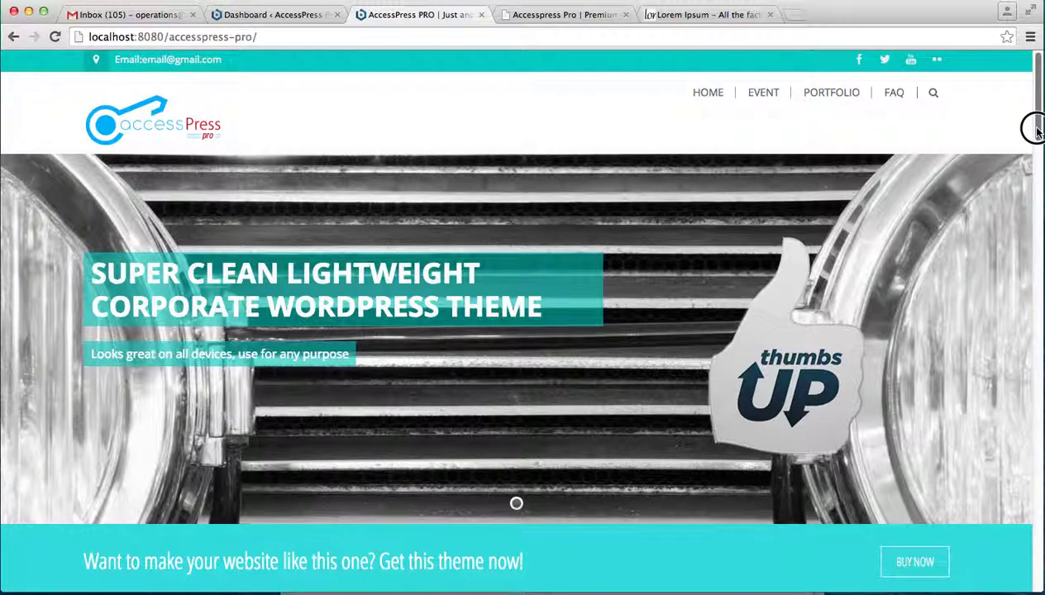
mouse_move(1035, 129)
left_mouse_down()
mouse_move(1014, 483)
mouse_move(1019, 187)
mouse_move(1031, 139)
left_mouse_up()
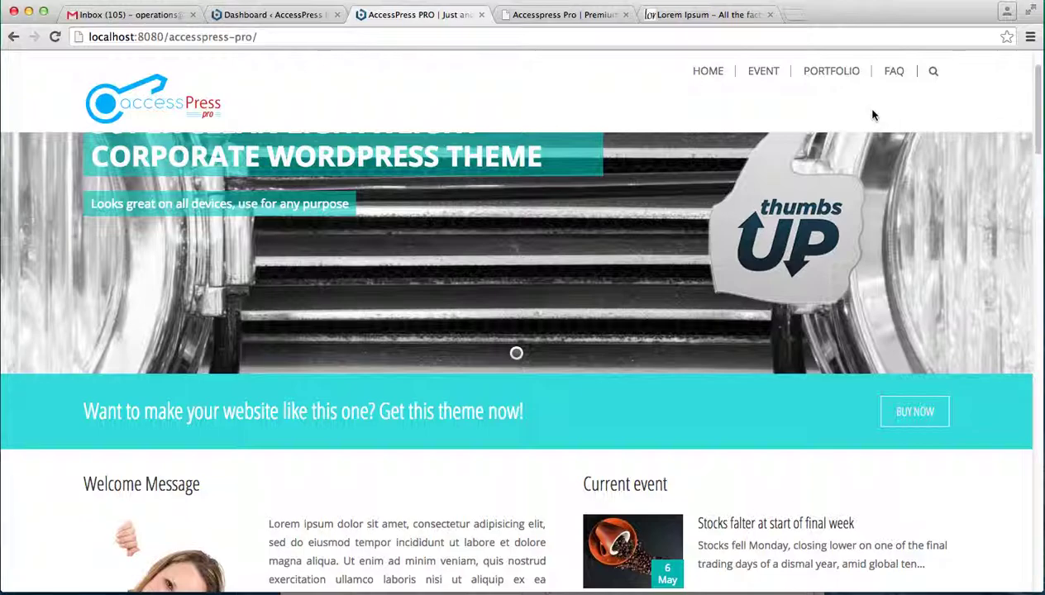
Open the theme options from the WordPress dashboard and review the Website Launch Countdown settings.
left_click(272, 17)
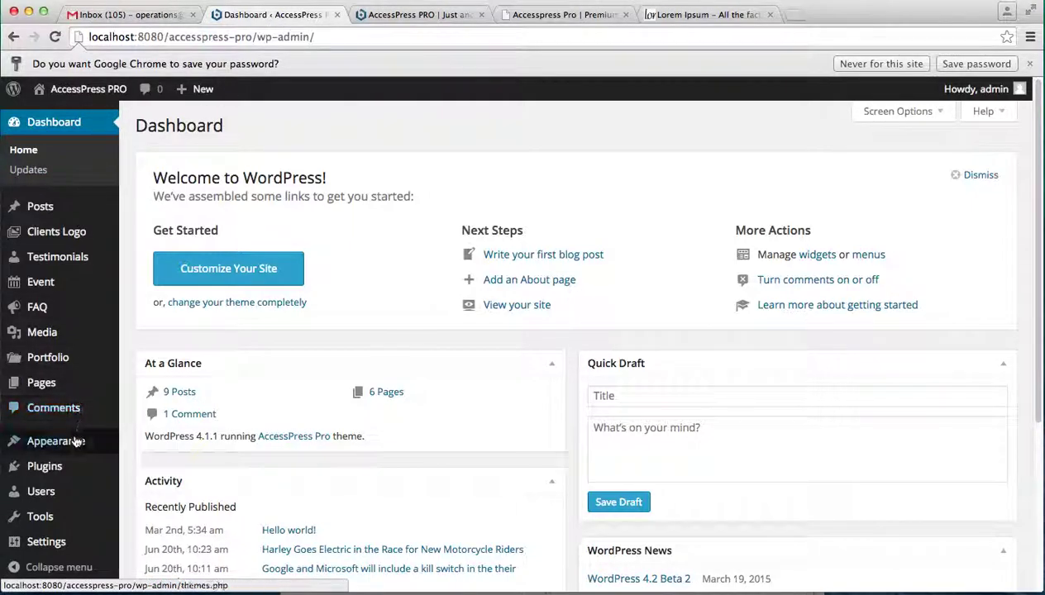
mouse_move(64, 447)
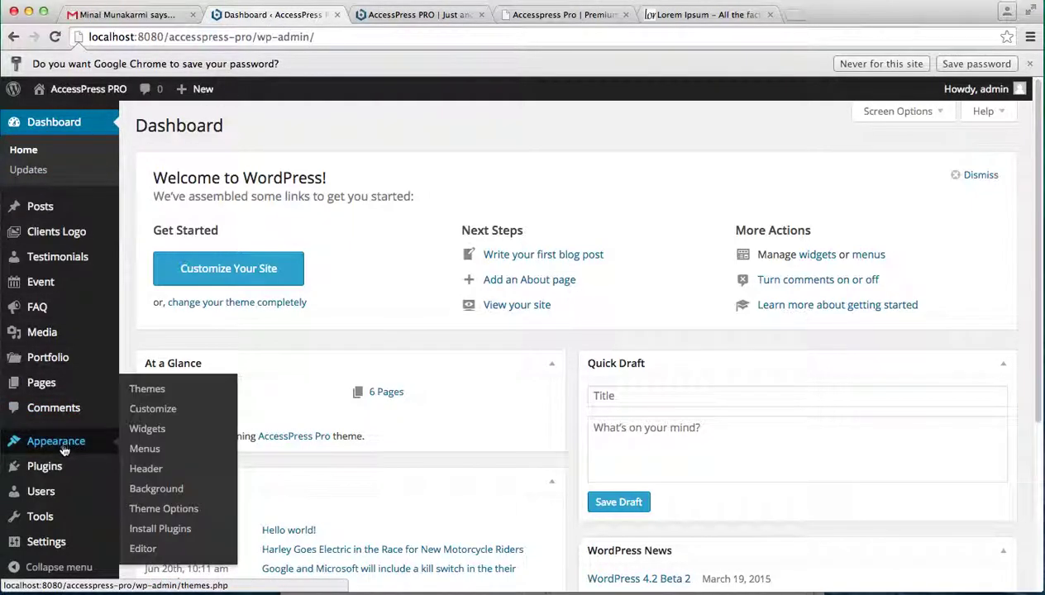
left_click(153, 509)
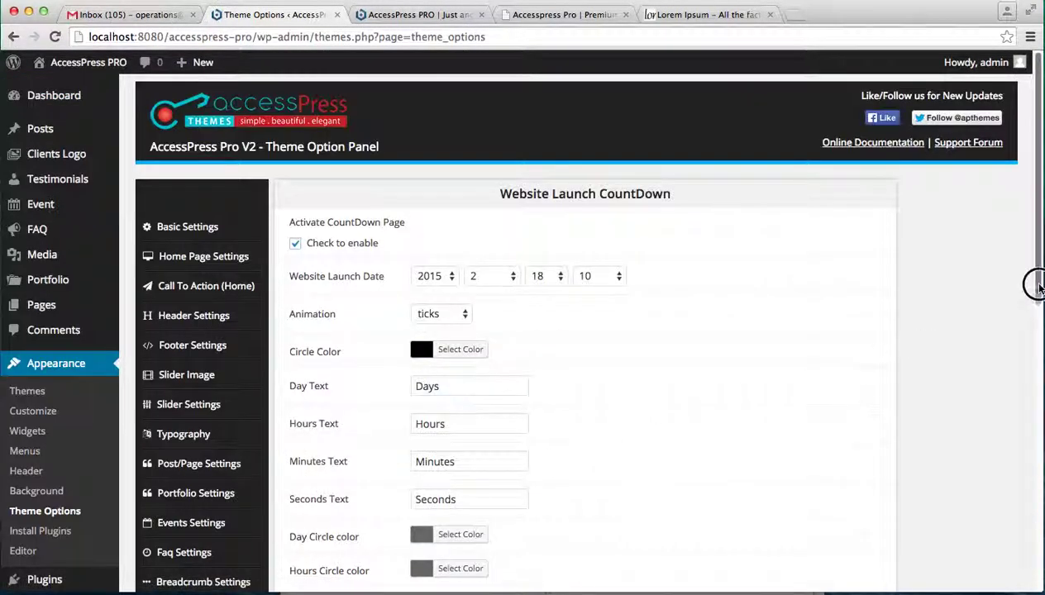
left_click_drag(1040, 280, 1040, 465)
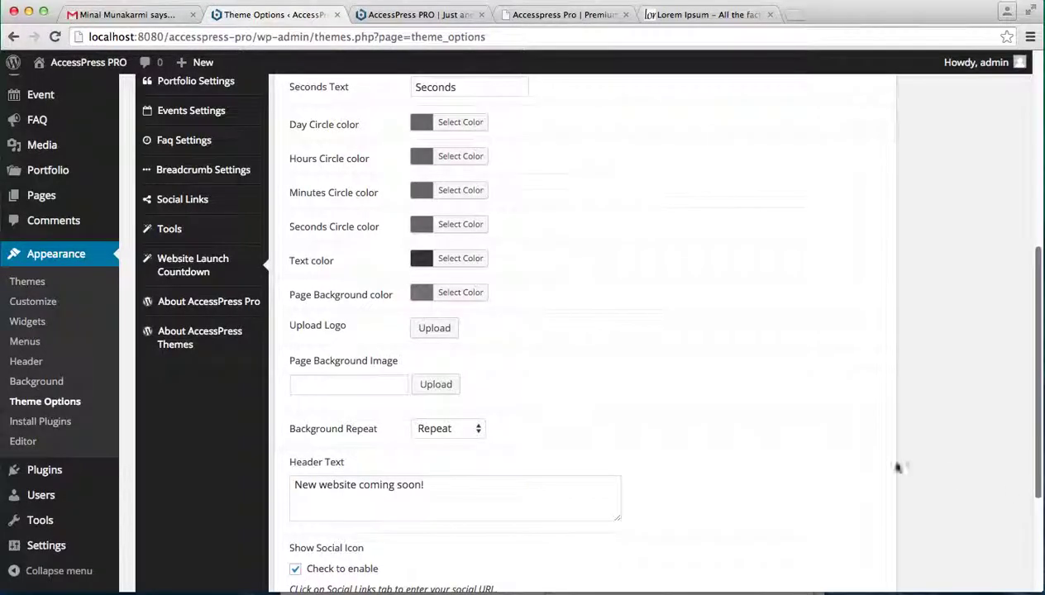
left_click(174, 275)
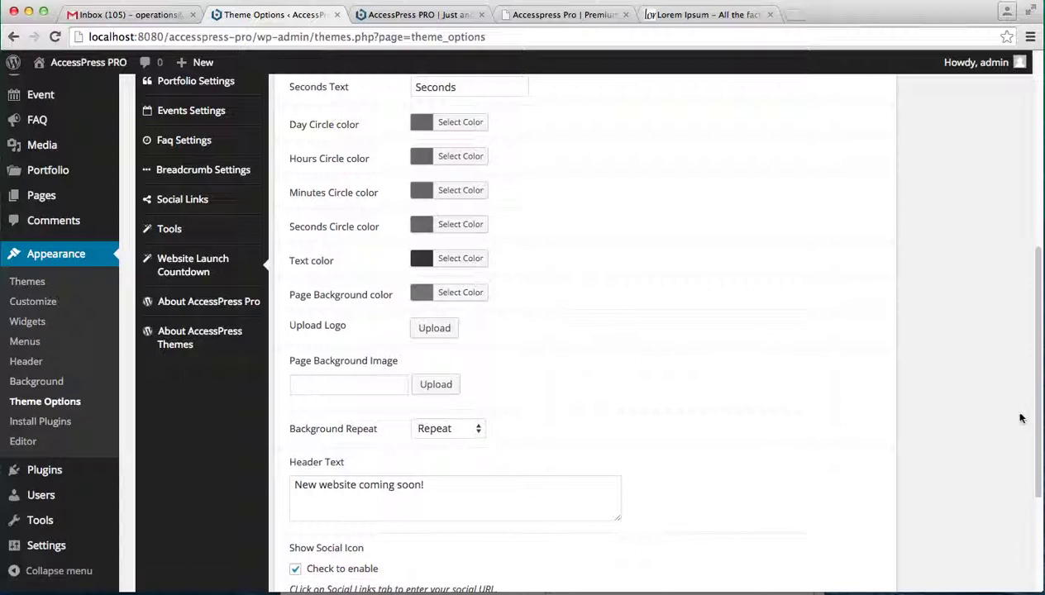
left_click_drag(1041, 426, 1041, 219)
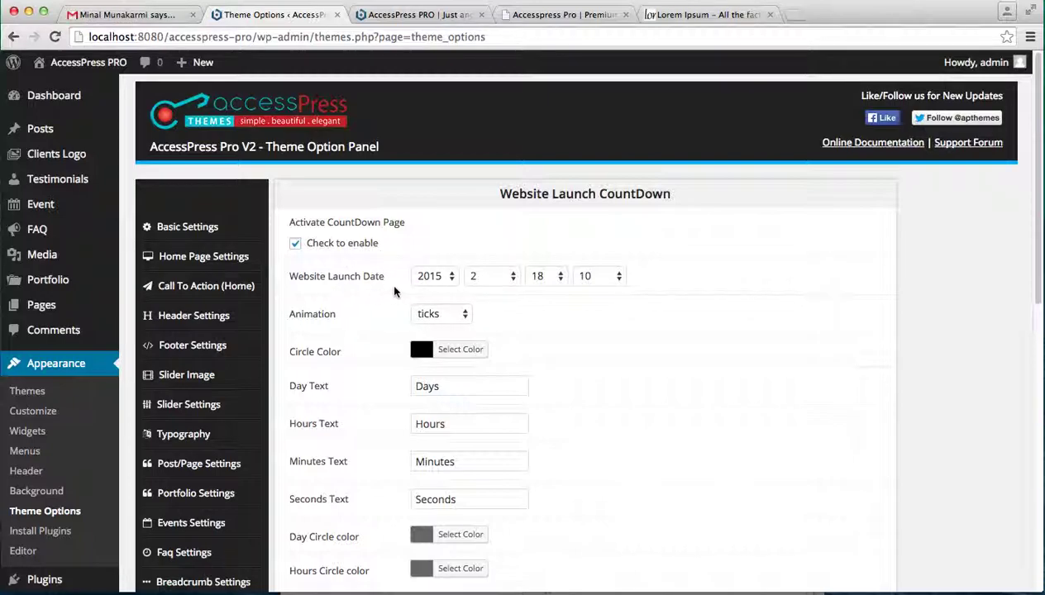
Examine the available choices for the website launch year and month and for the countdown animation.
left_click(451, 277)
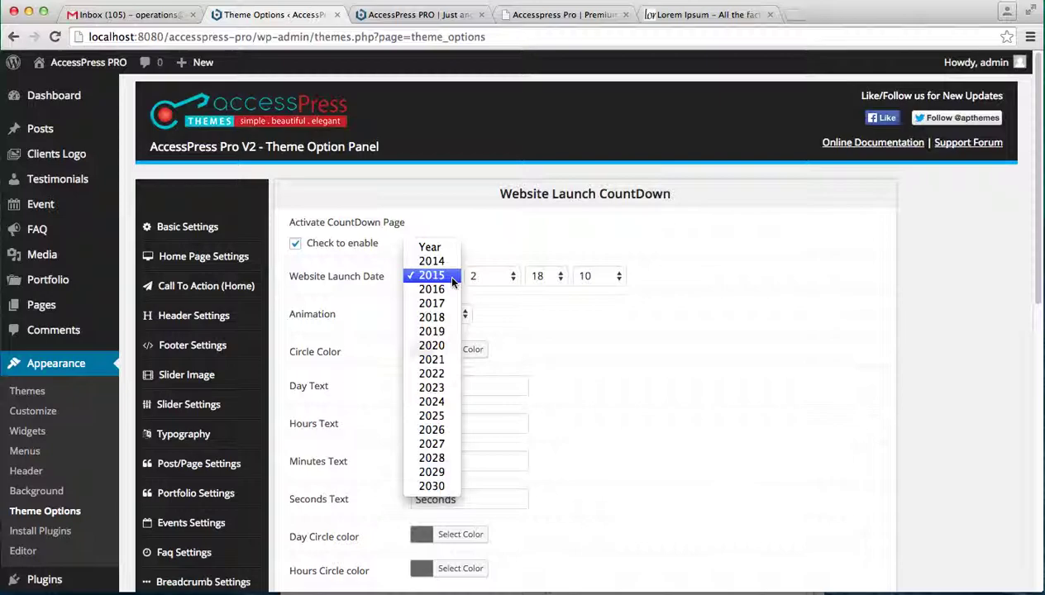
left_click(452, 279)
left_click(517, 282)
left_click(516, 280)
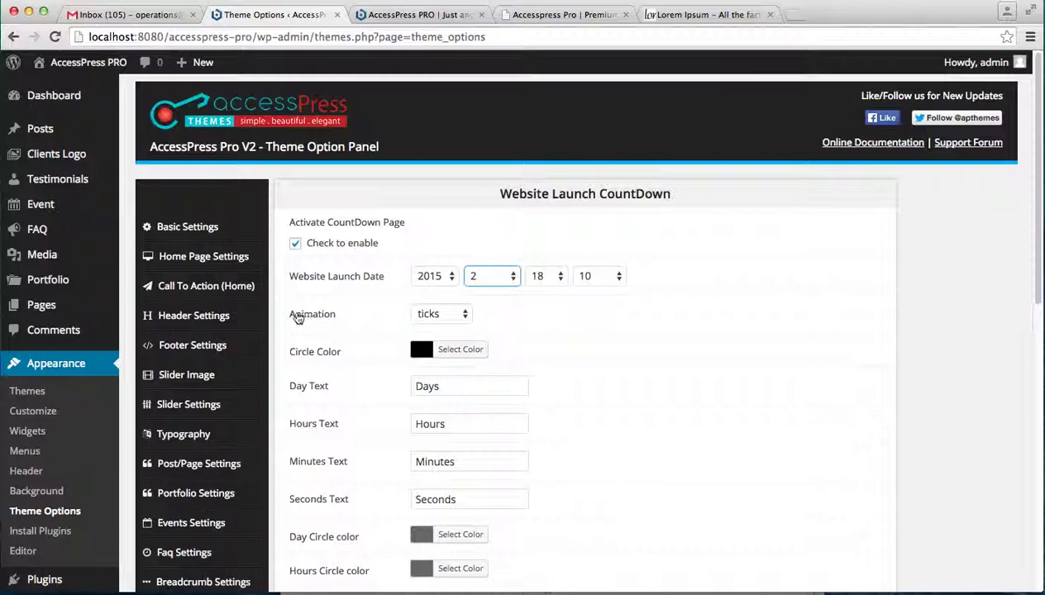
left_click(464, 315)
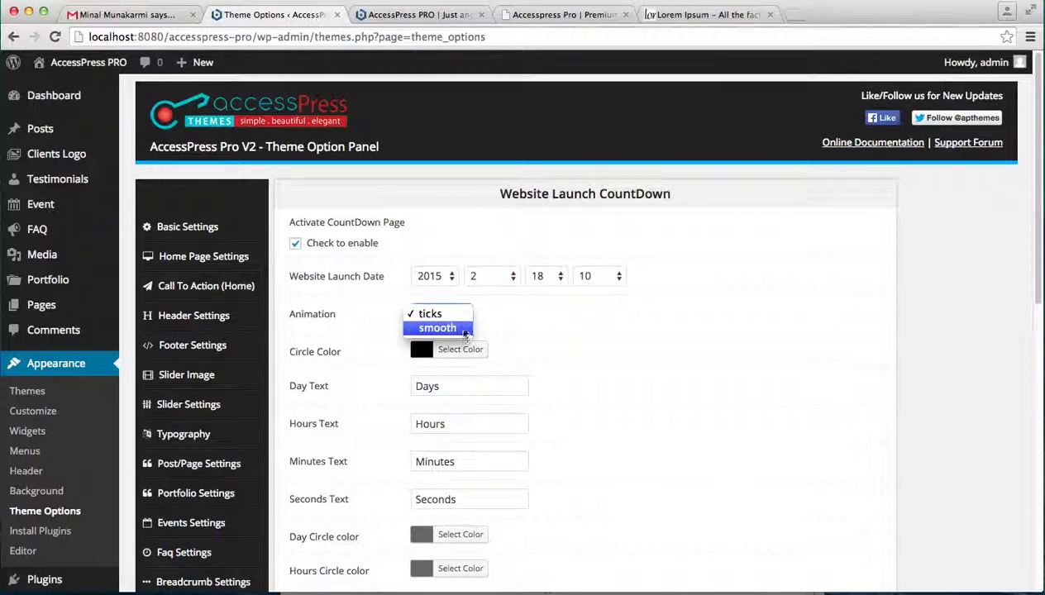
left_click(464, 315)
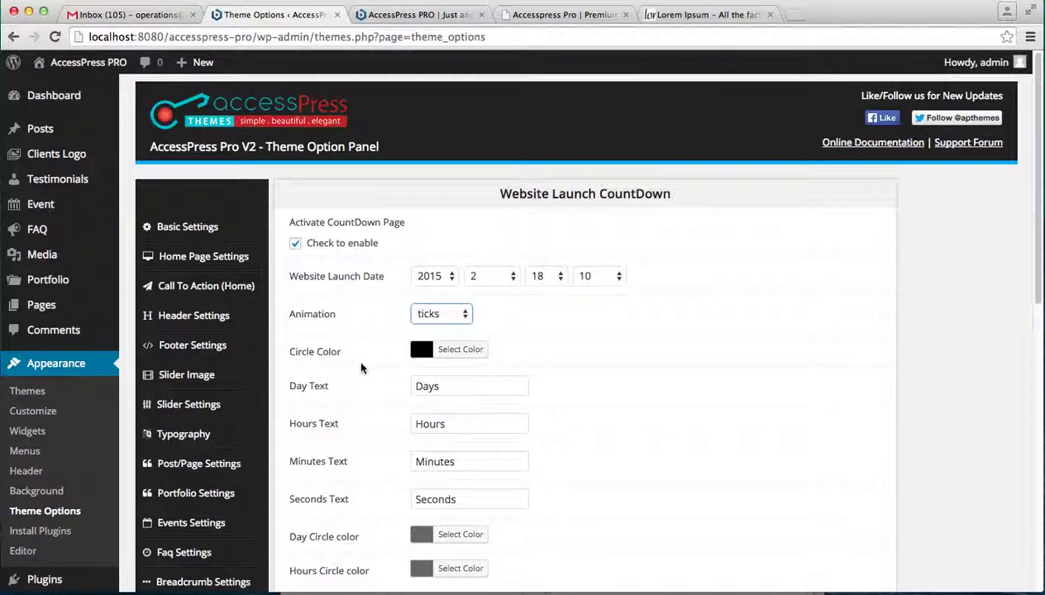
Go to the custom header page through the countdown's logo upload and save the header with the existing accessPress pro logo.
left_click_drag(1035, 222, 1035, 331)
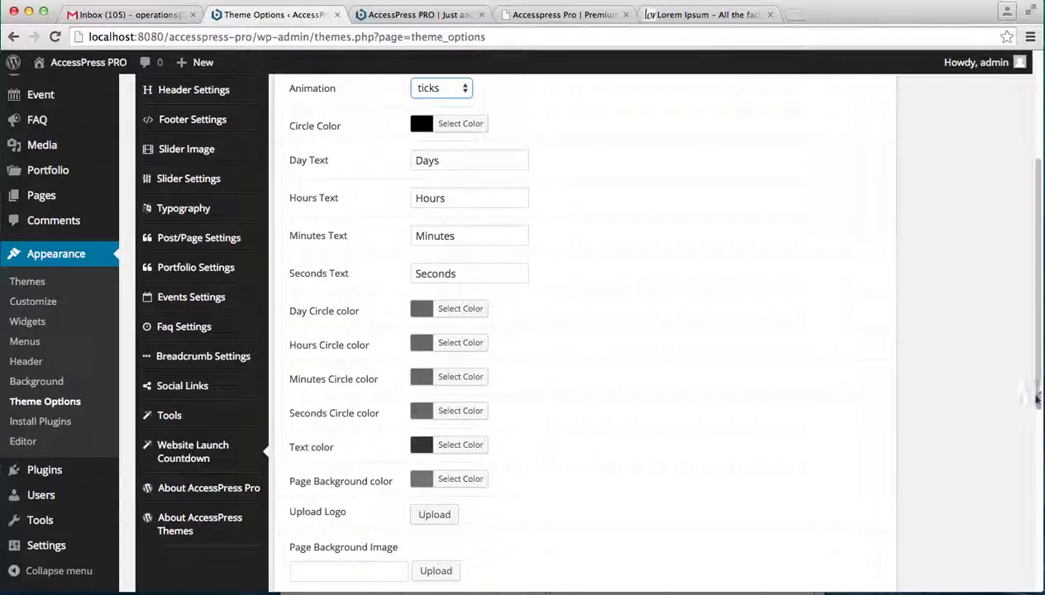
left_click_drag(1037, 400, 1038, 460)
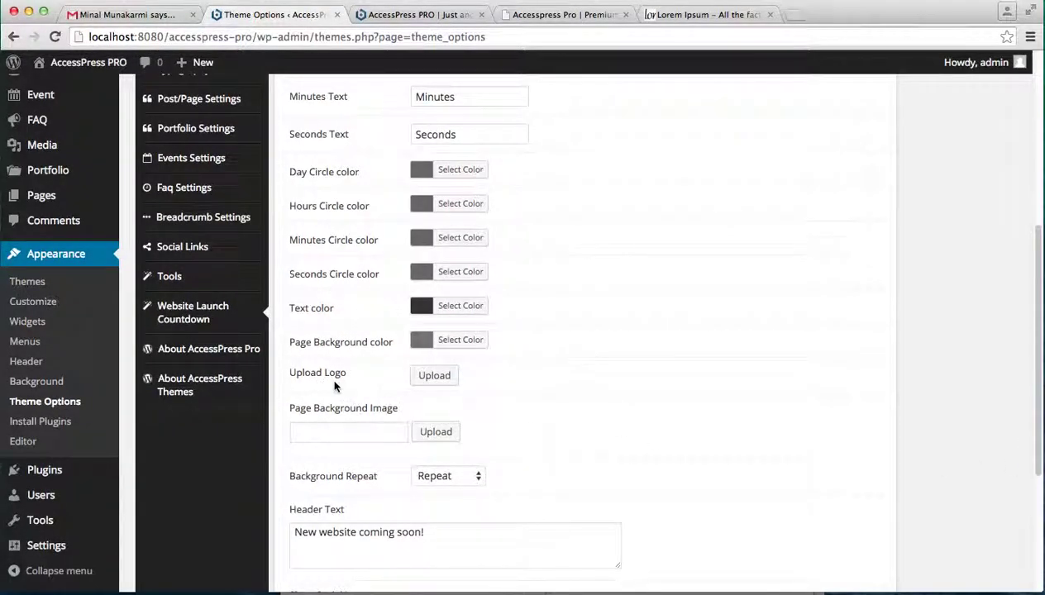
left_click(437, 378)
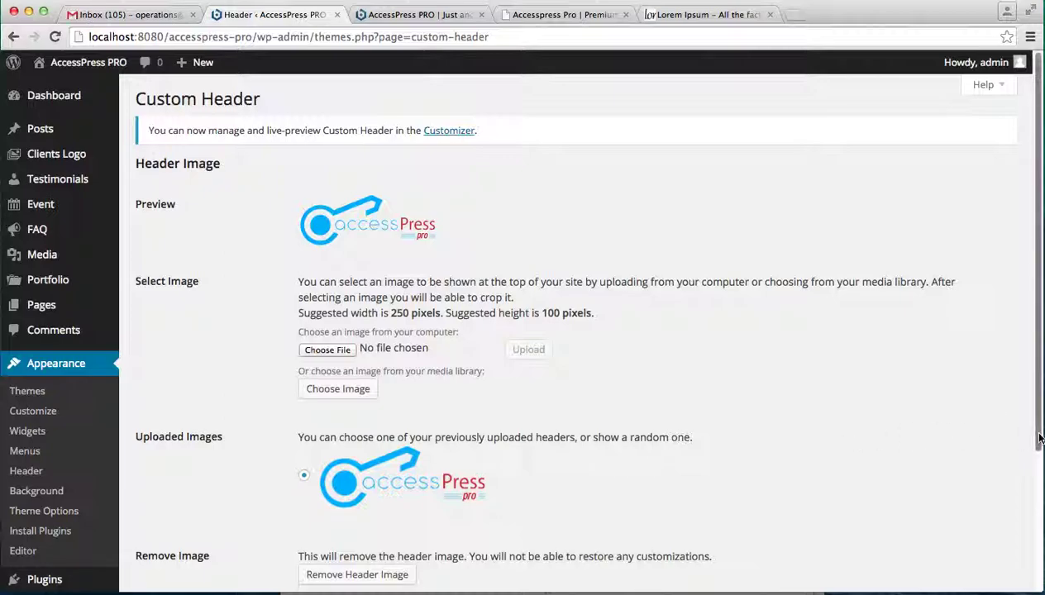
left_click_drag(1039, 438, 1034, 562)
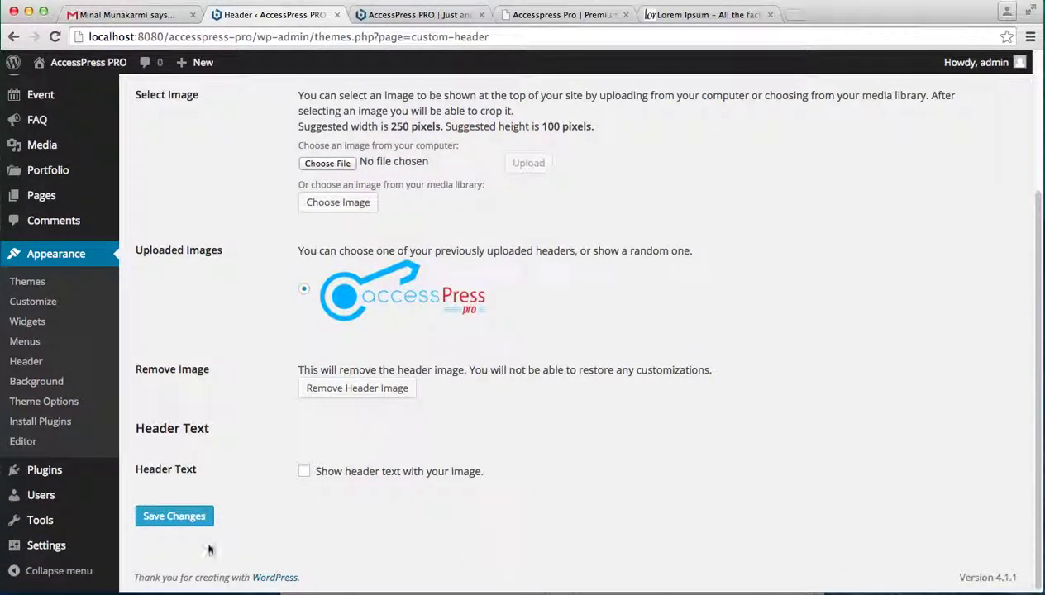
left_click(174, 519)
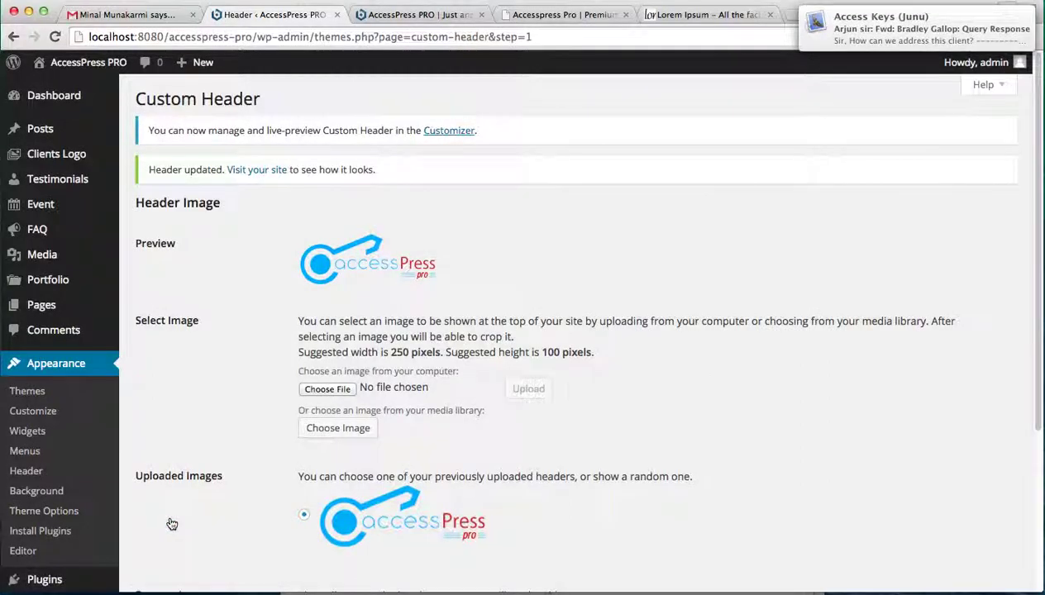
Return to the theme options and set the countdown's page background color to #504366.
left_click(52, 512)
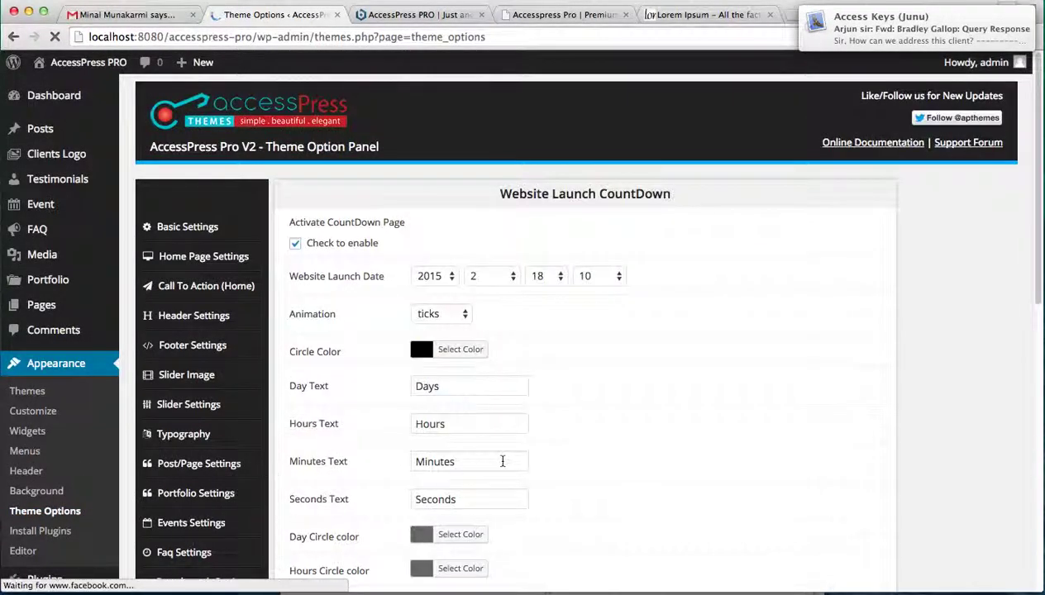
left_click_drag(1035, 301, 1023, 543)
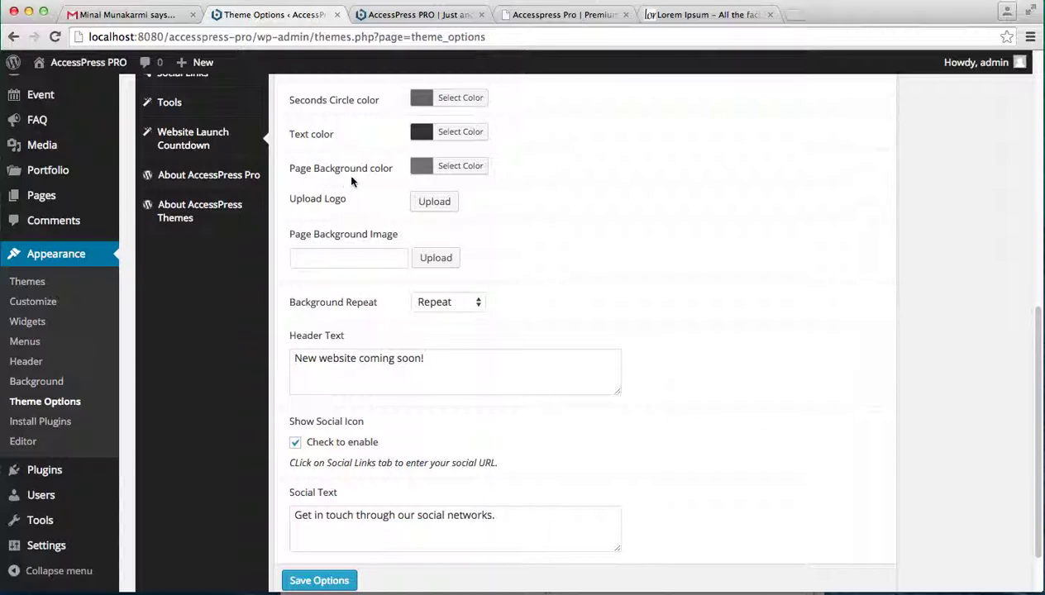
left_click(457, 169)
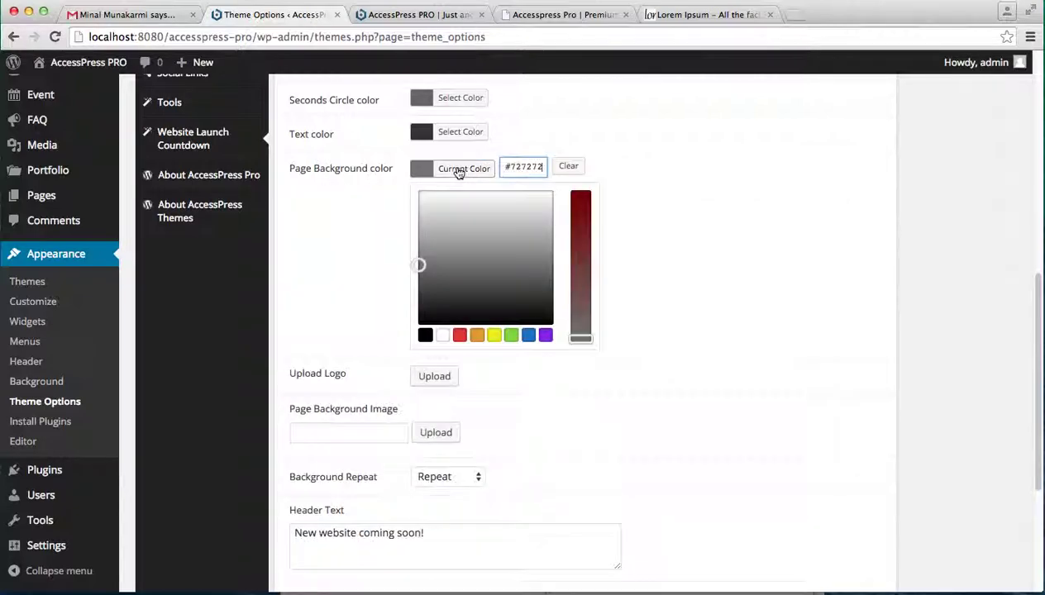
left_click(517, 272)
left_click(580, 291)
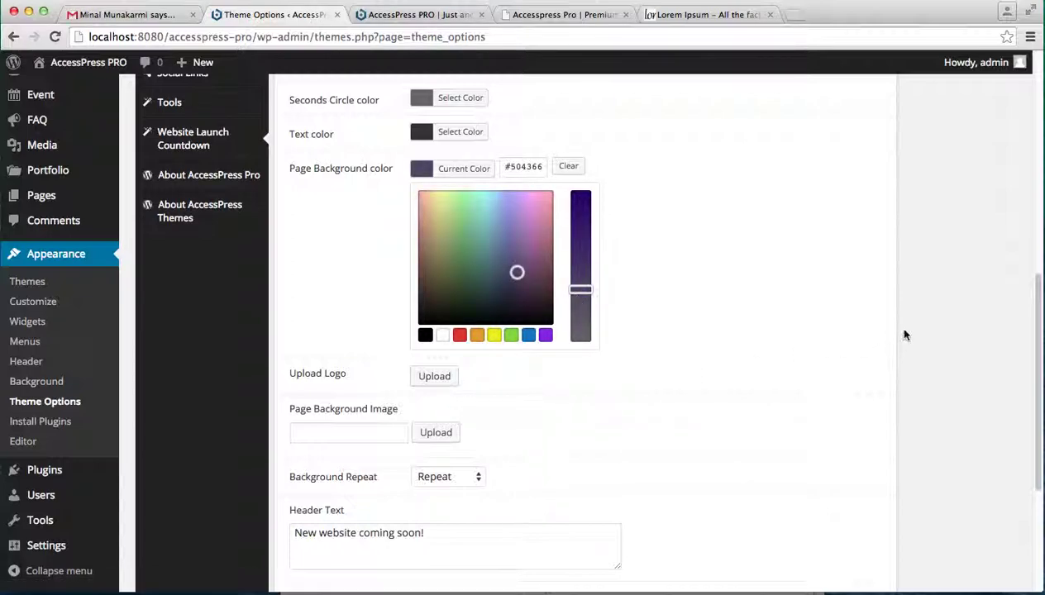
Keep the background repeat option at Repeat and save the countdown options.
left_click_drag(1033, 323, 1035, 439)
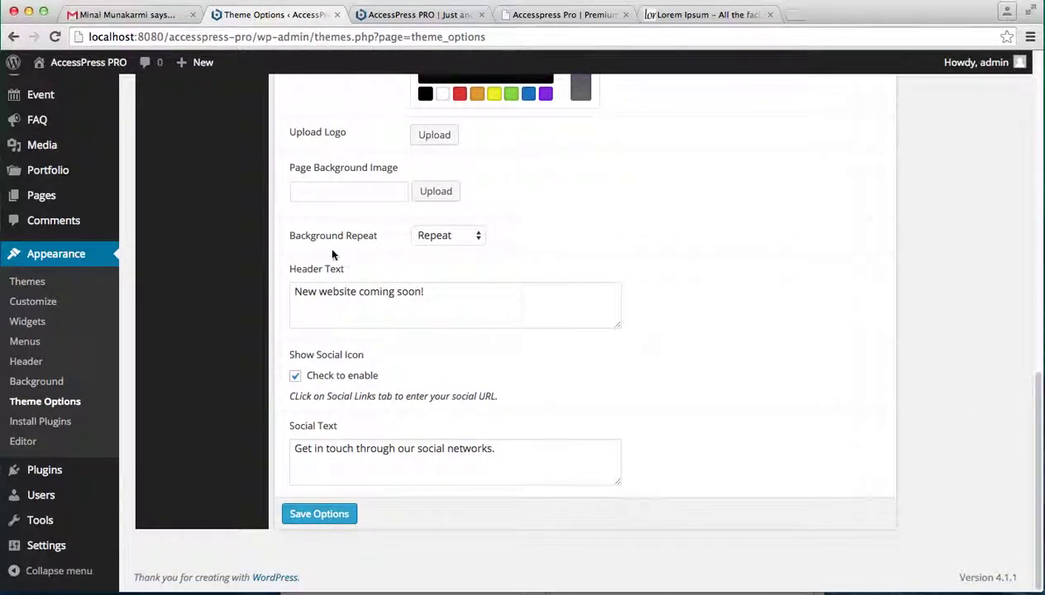
left_click(478, 237)
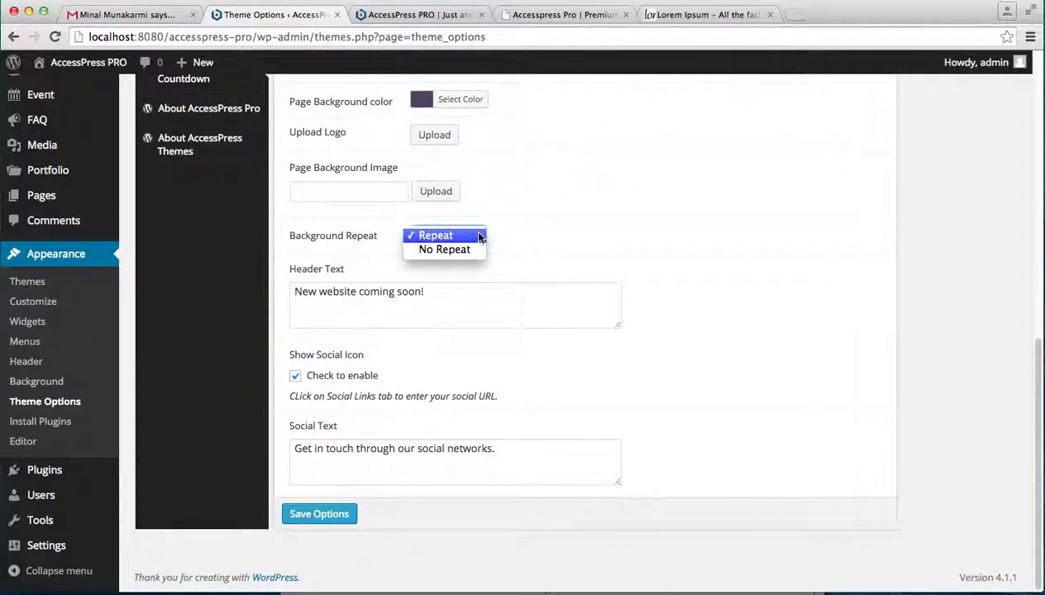
left_click(478, 237)
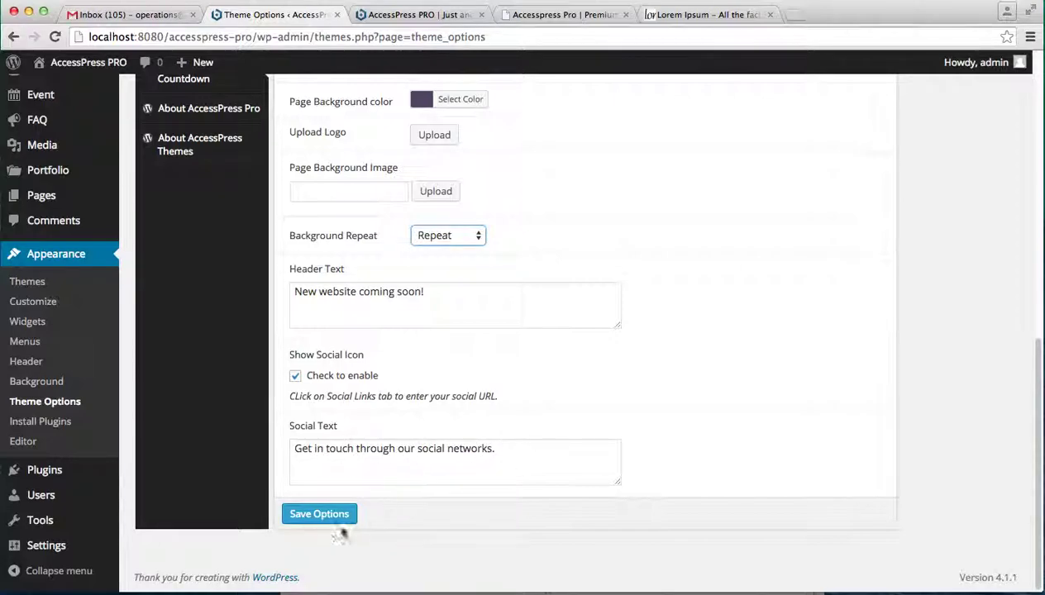
left_click(309, 516)
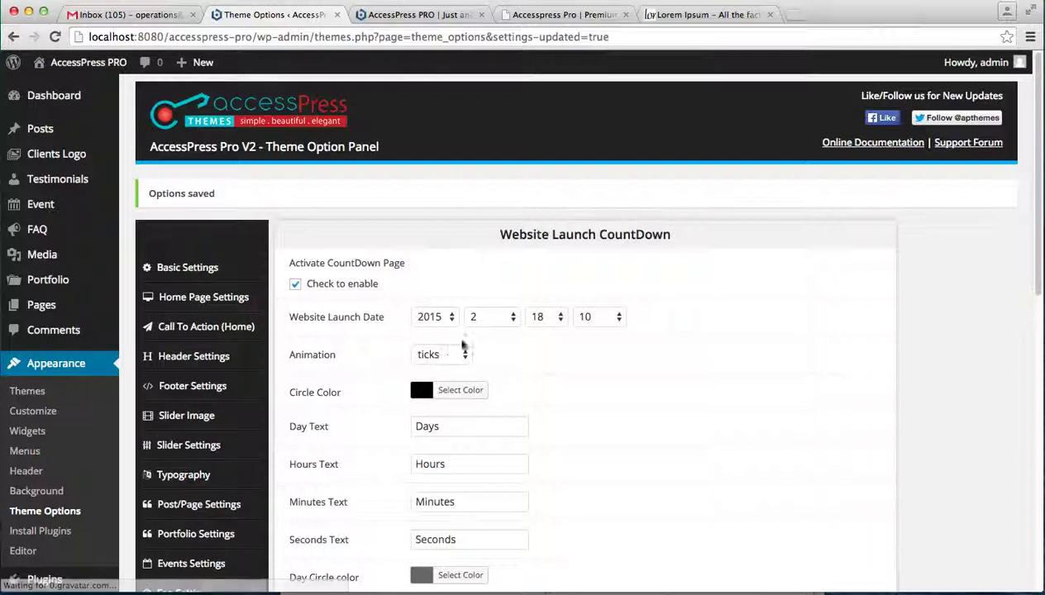
Log out of WordPress and reload the site's front page to view the launch page as a visitor.
mouse_move(980, 62)
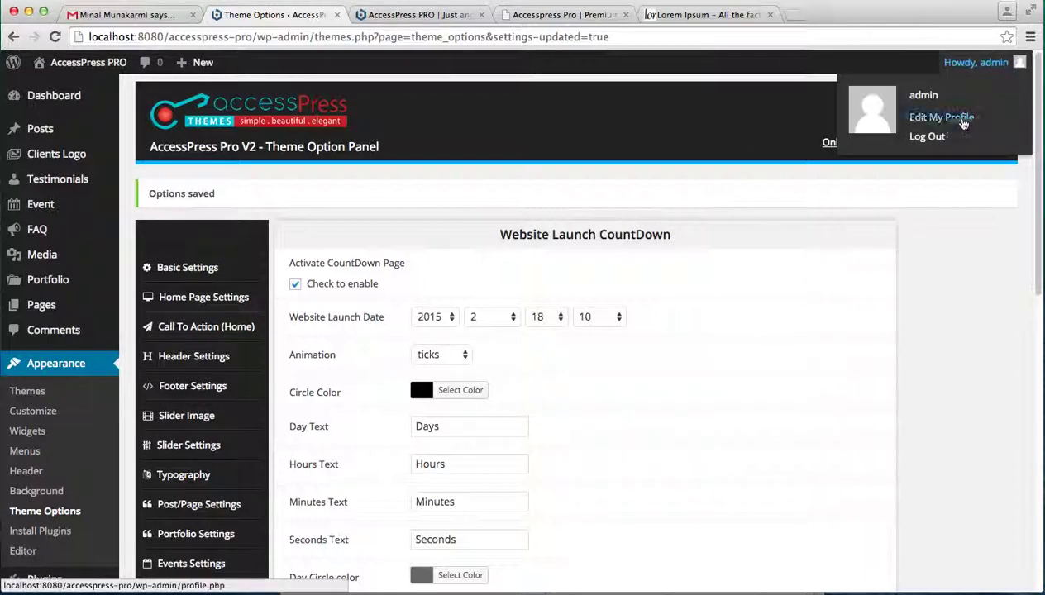
left_click(929, 136)
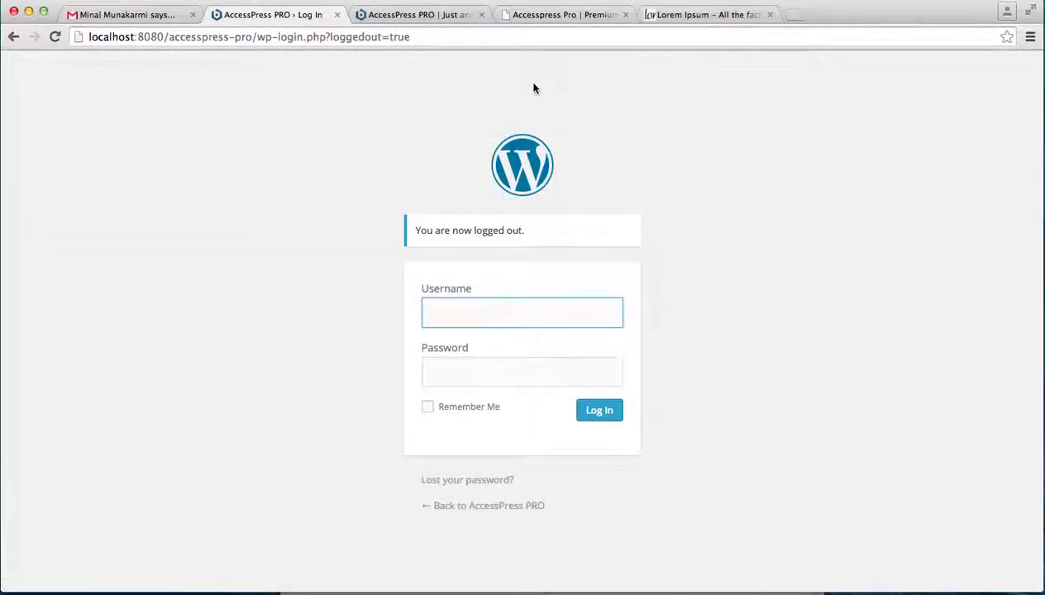
left_click(418, 14)
left_click(398, 38)
key("Return")
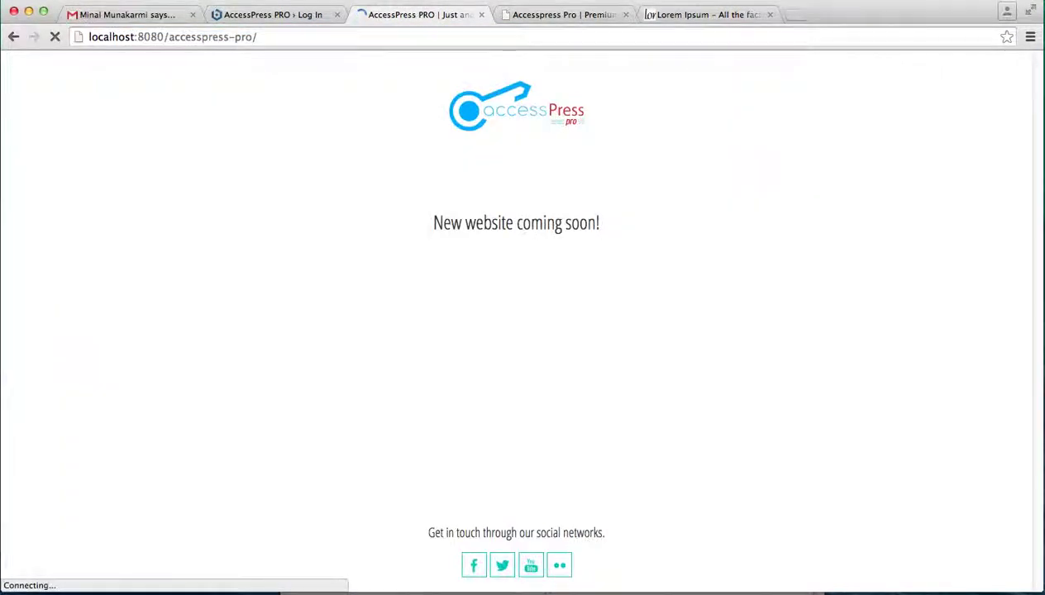